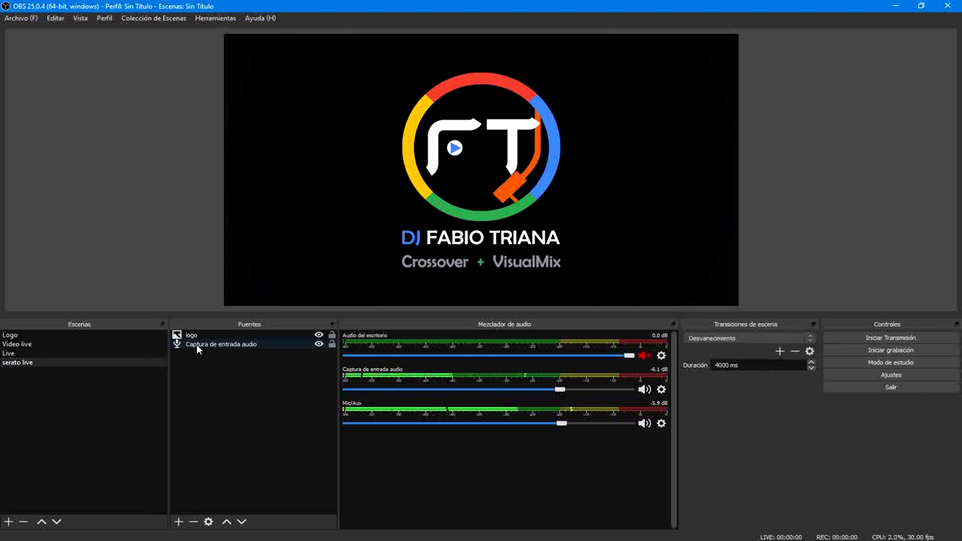
Add a new media source named "video" to the serato live scene
left_click(180, 523)
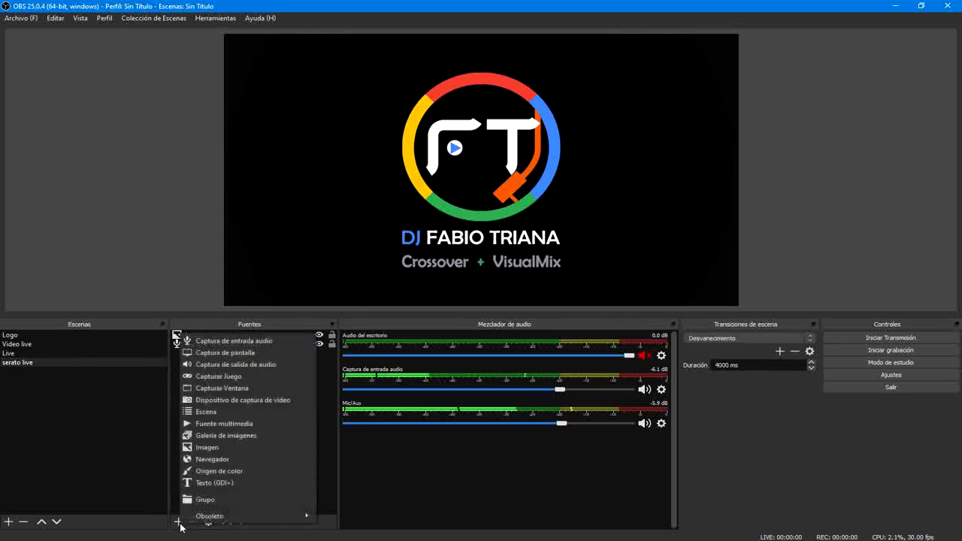
left_click(226, 423)
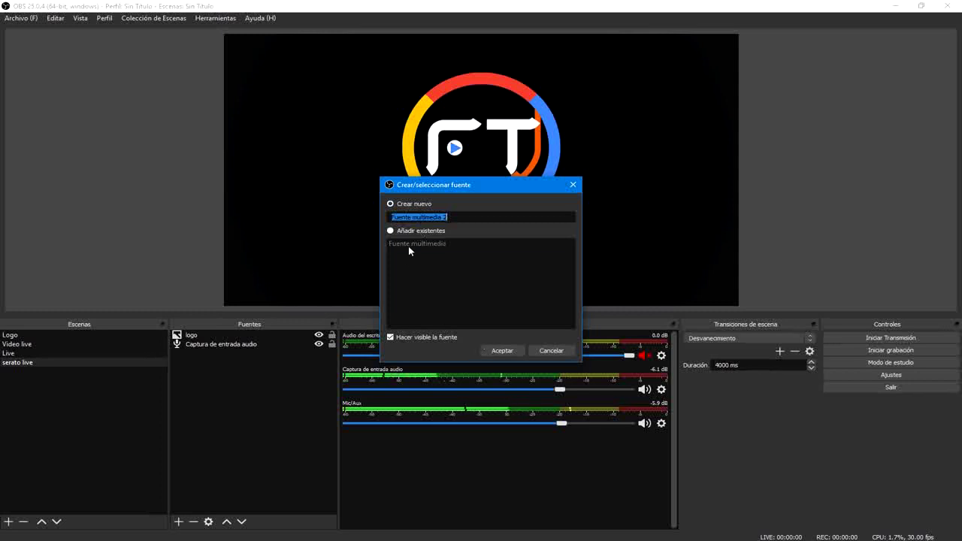
left_click_drag(453, 216, 378, 221)
type("video")
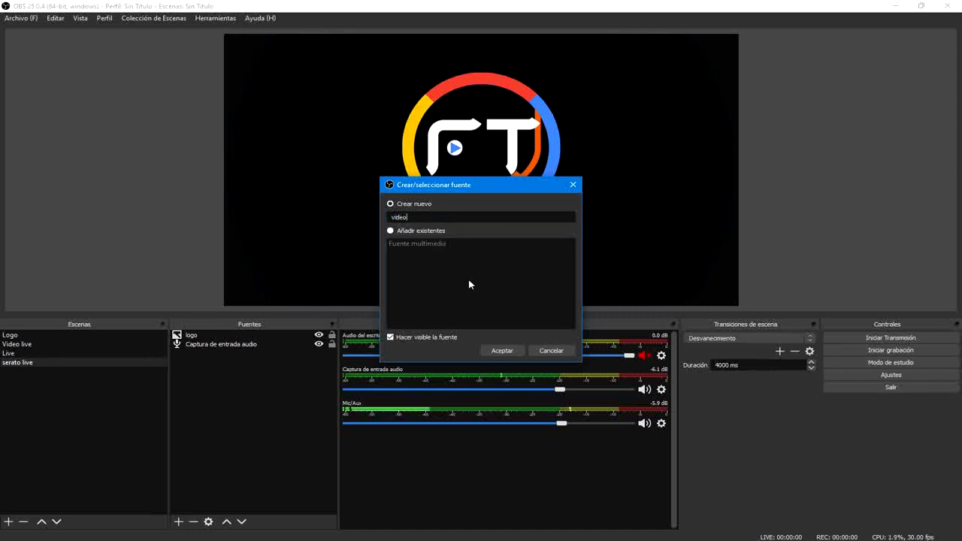
left_click(503, 350)
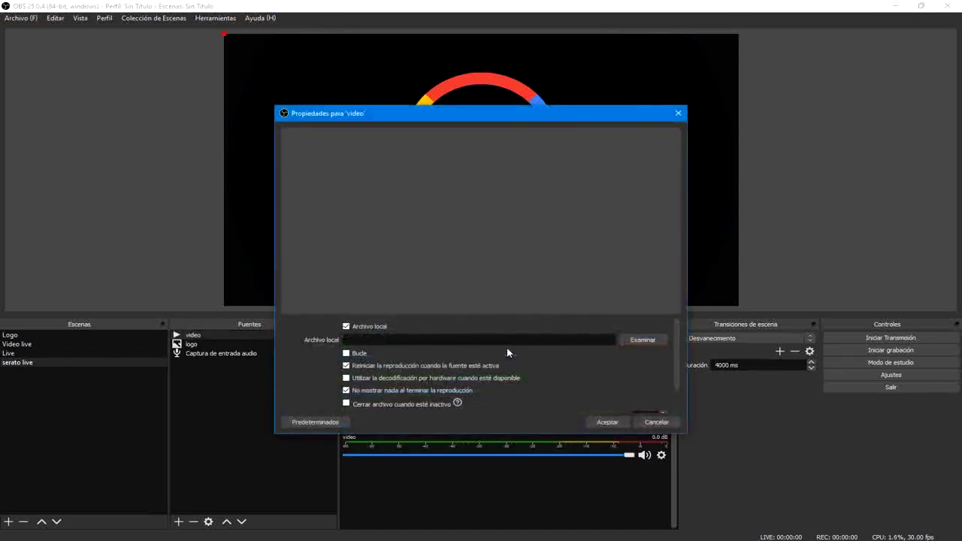
Load "intro youtube 2019.mp4" from the youtube folder in Videos into the video source with looping (Bucle) enabled
left_click(643, 340)
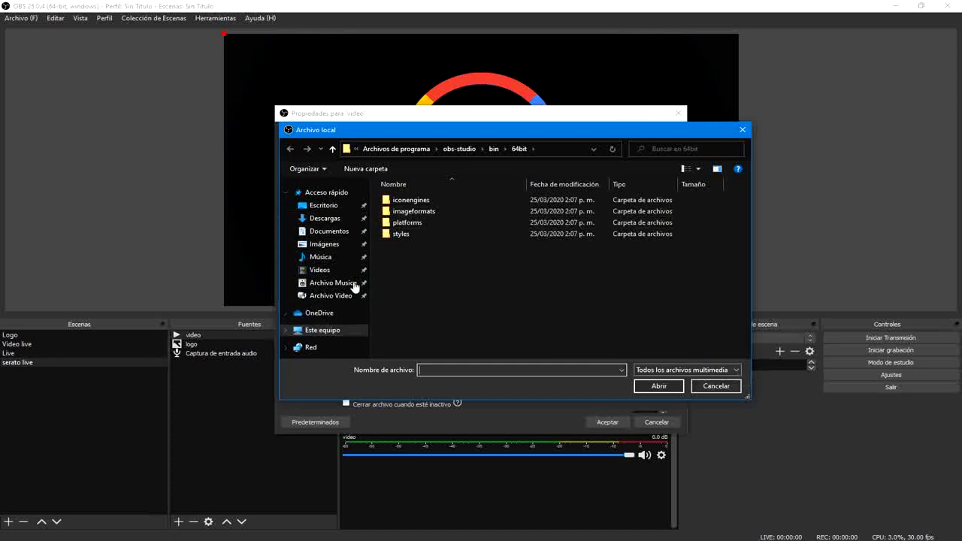
left_click(324, 271)
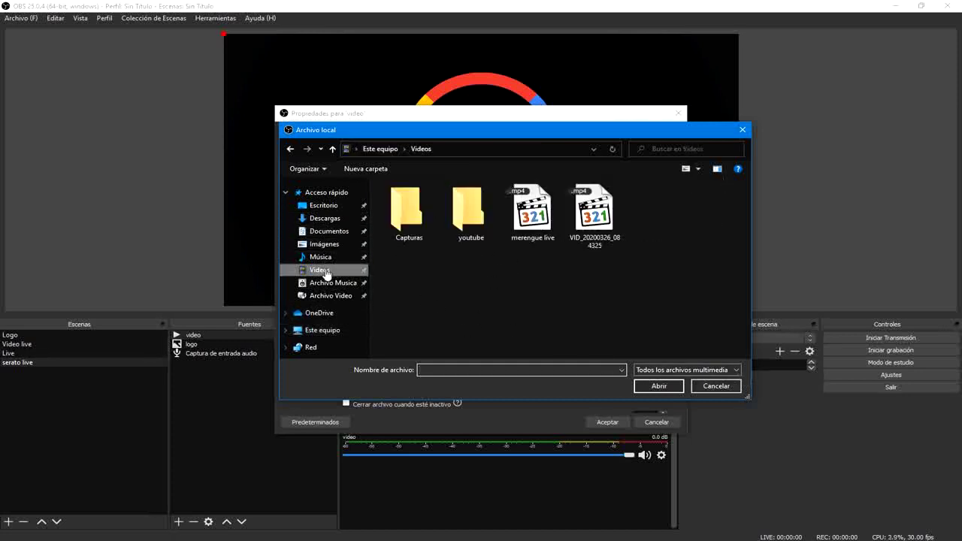
double_click(465, 214)
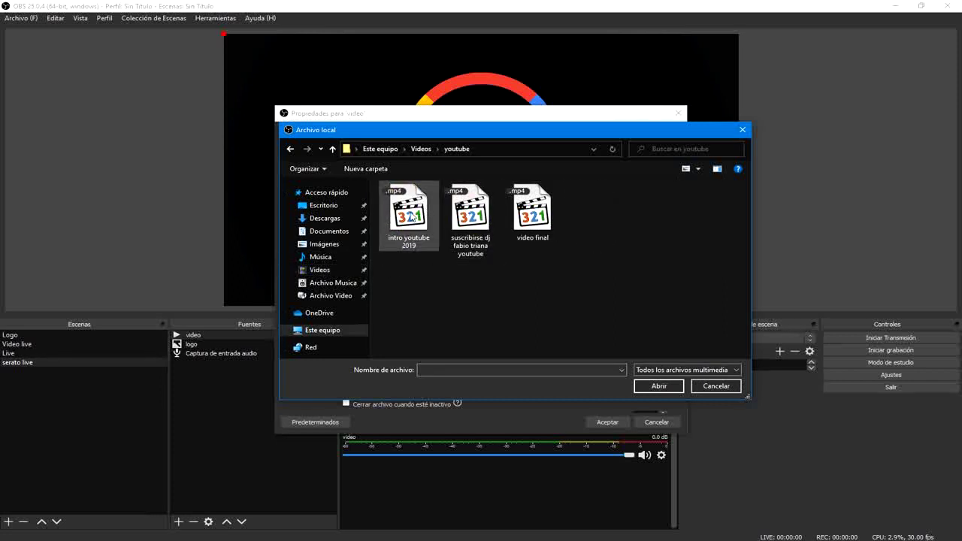
left_click(410, 218)
left_click(660, 386)
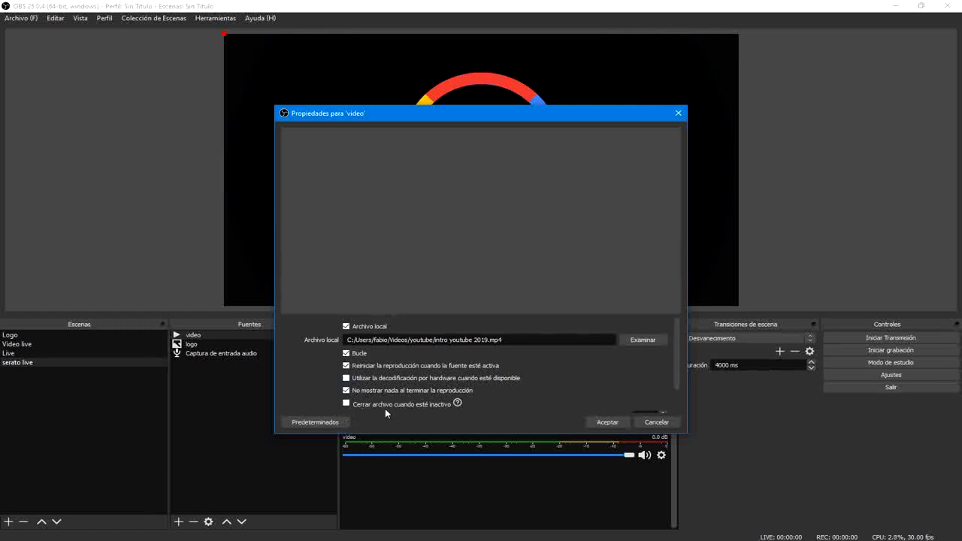
left_click(607, 421)
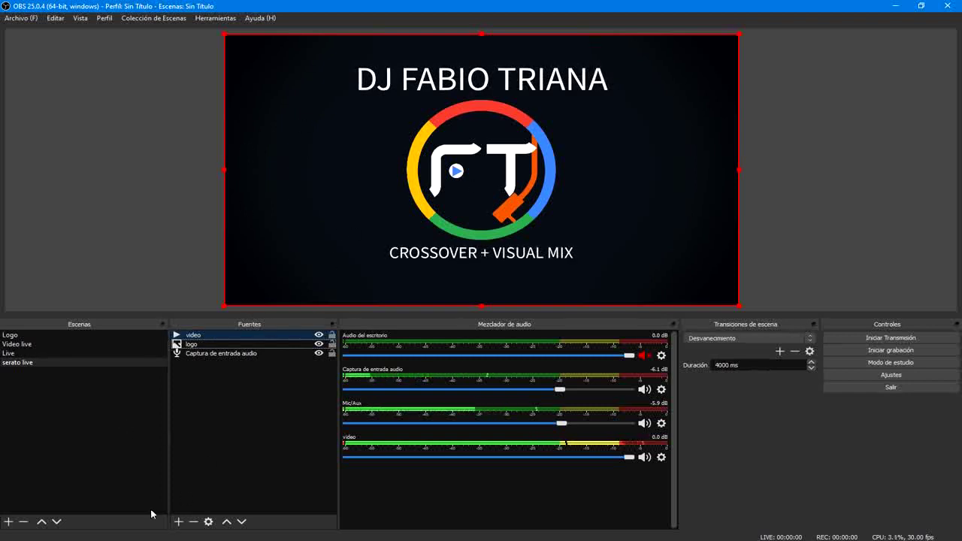
Set the device of the audio input capture source to Micrófono (2- Realtek(R) Audio) and accept its properties
left_click(197, 353)
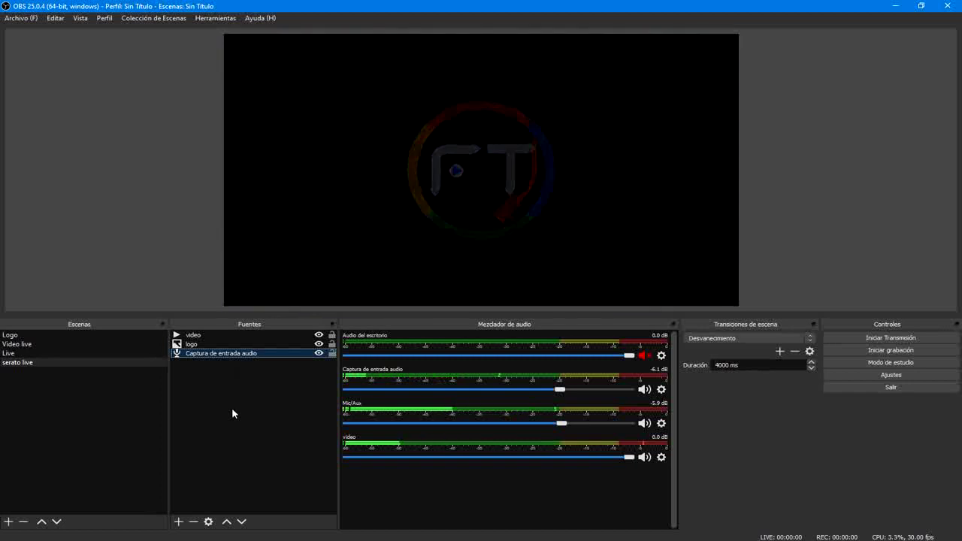
right_click(223, 350)
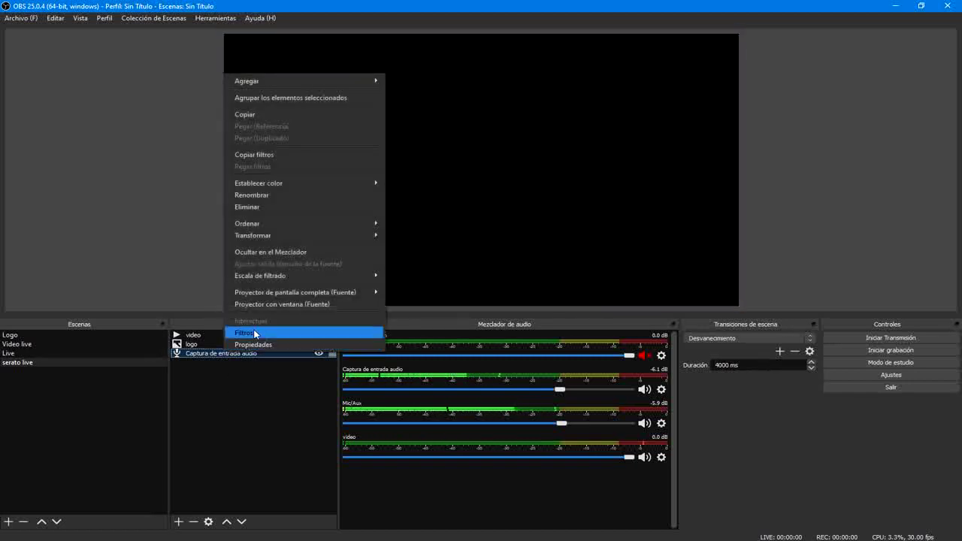
left_click(253, 344)
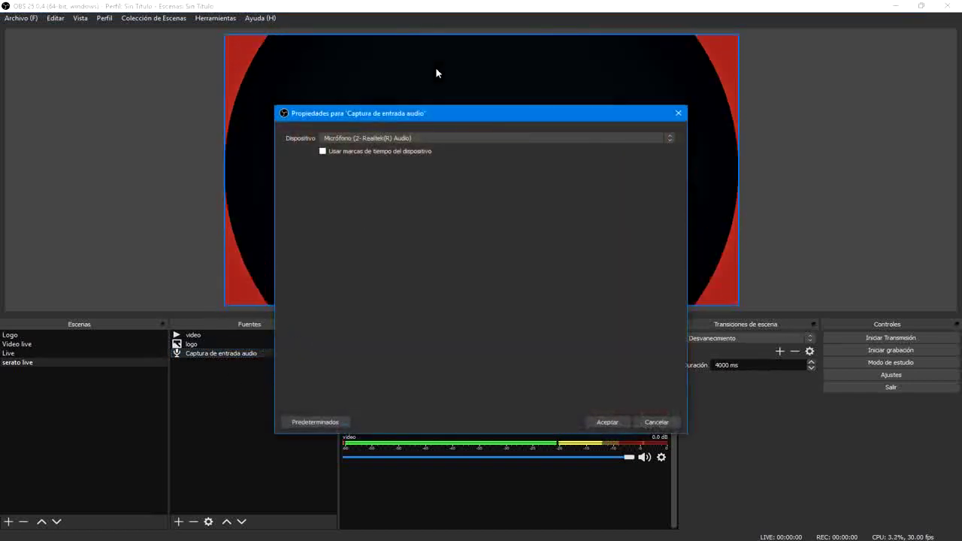
left_click_drag(457, 113, 538, 72)
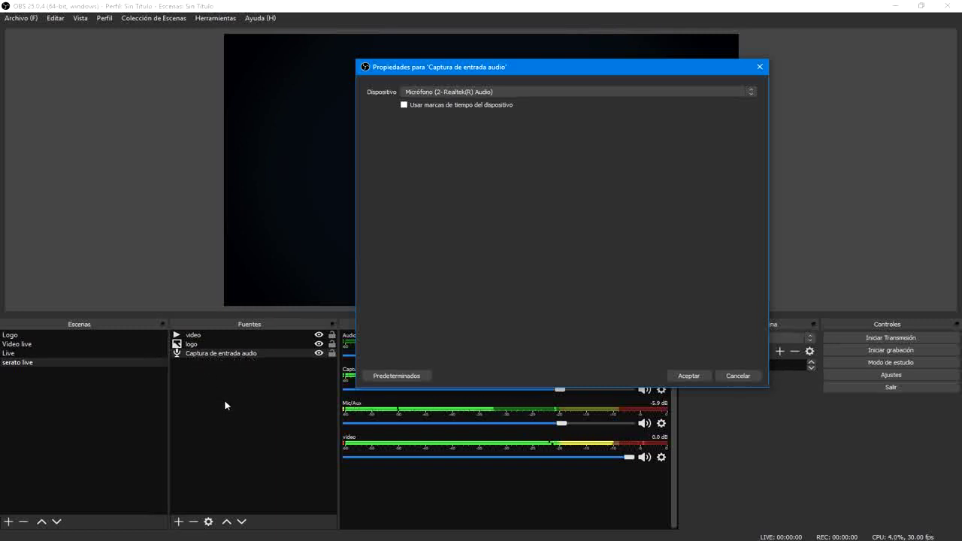
left_click(178, 522)
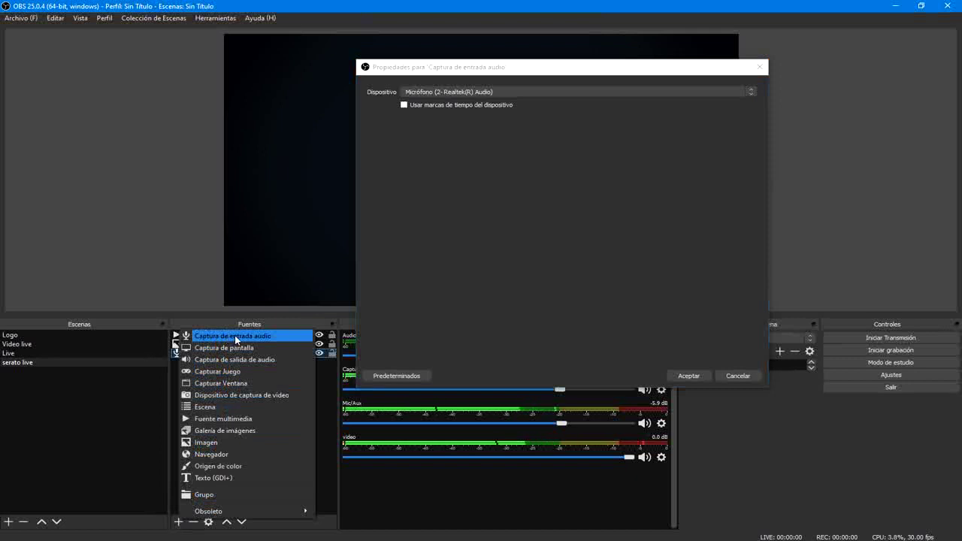
left_click(324, 405)
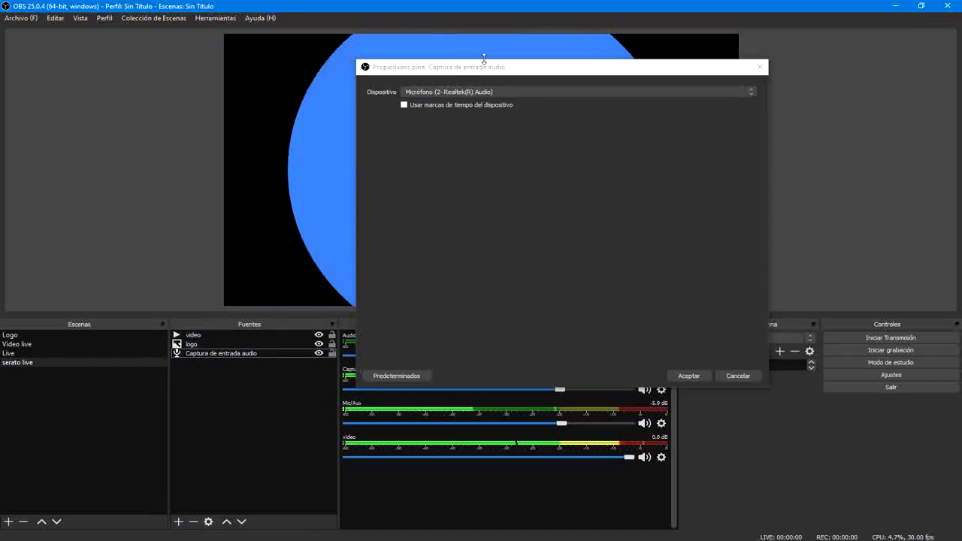
left_click_drag(484, 66, 327, 69)
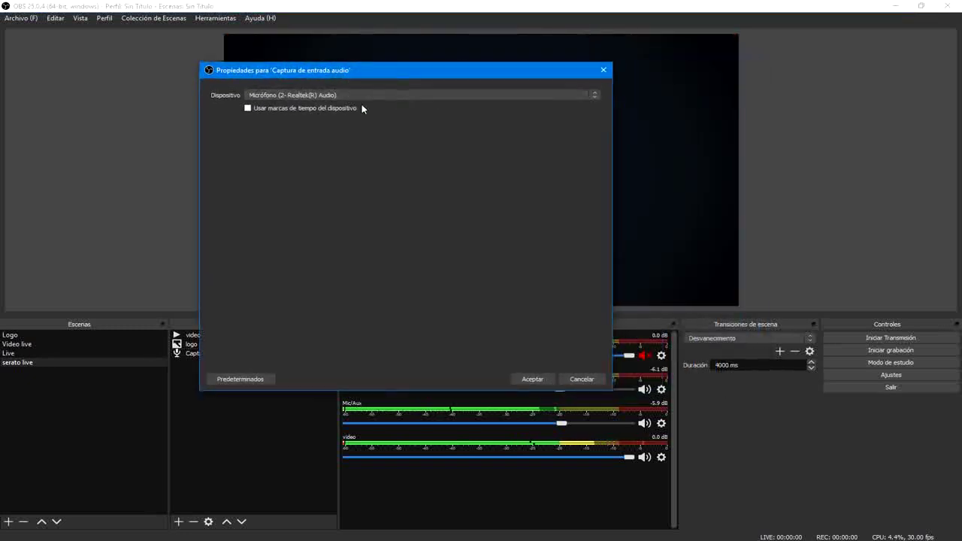
left_click(402, 95)
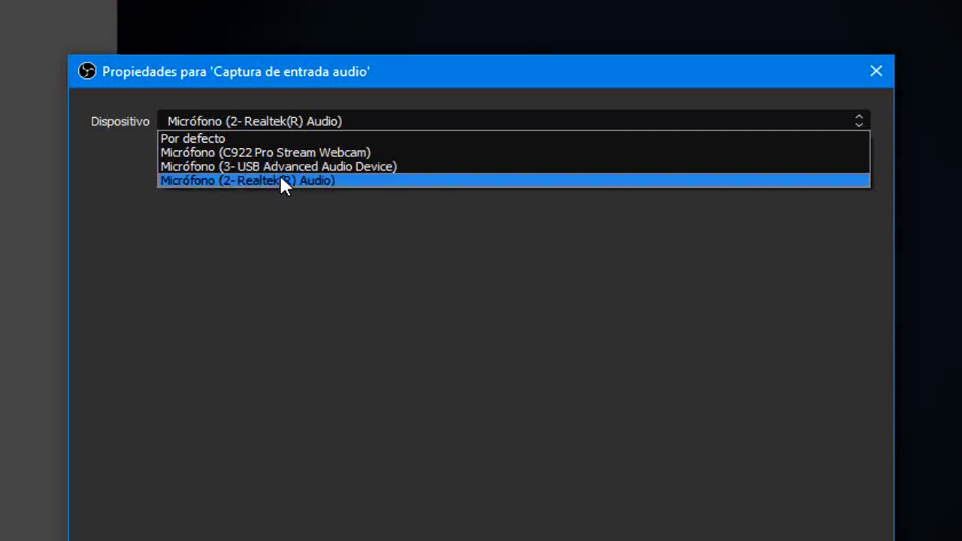
left_click(327, 181)
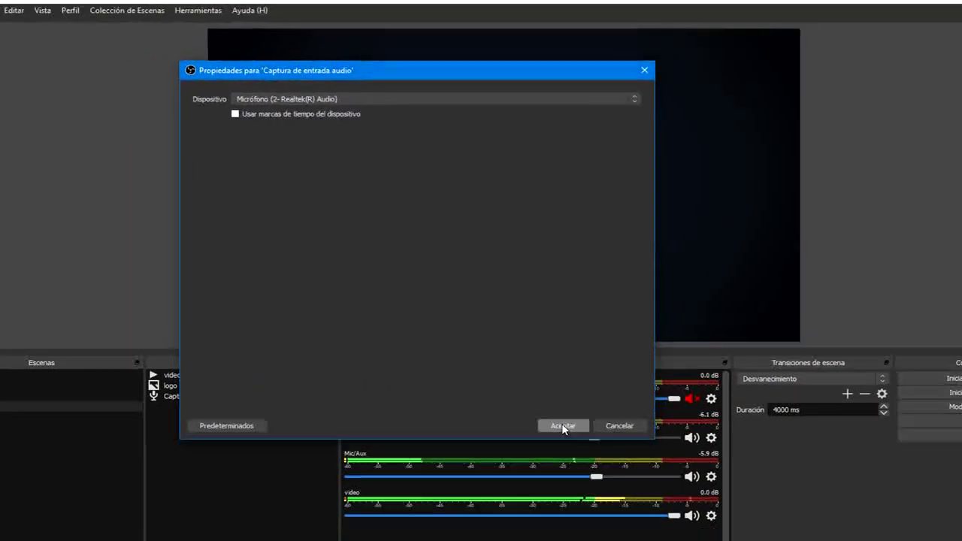
left_click(562, 425)
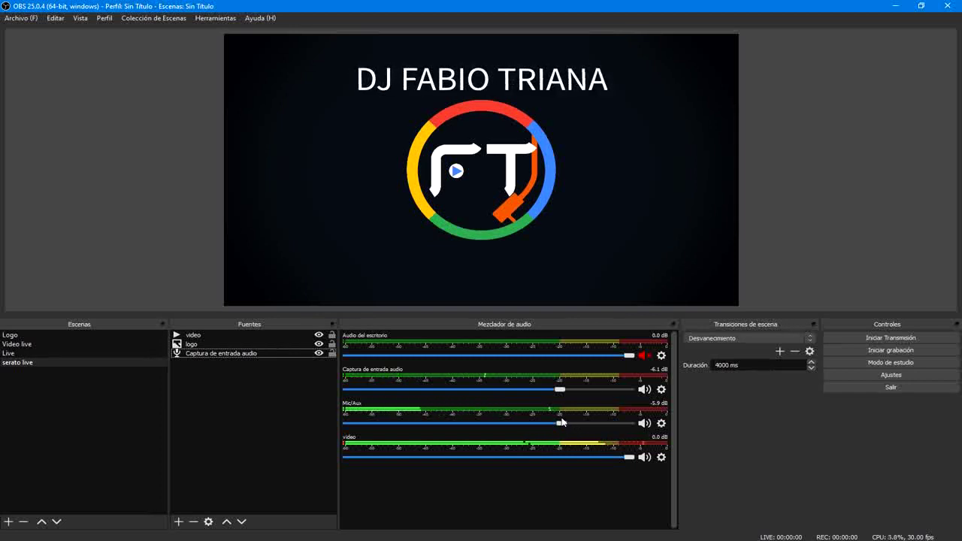
Delete the video media source from the serato live scene
left_click(193, 344)
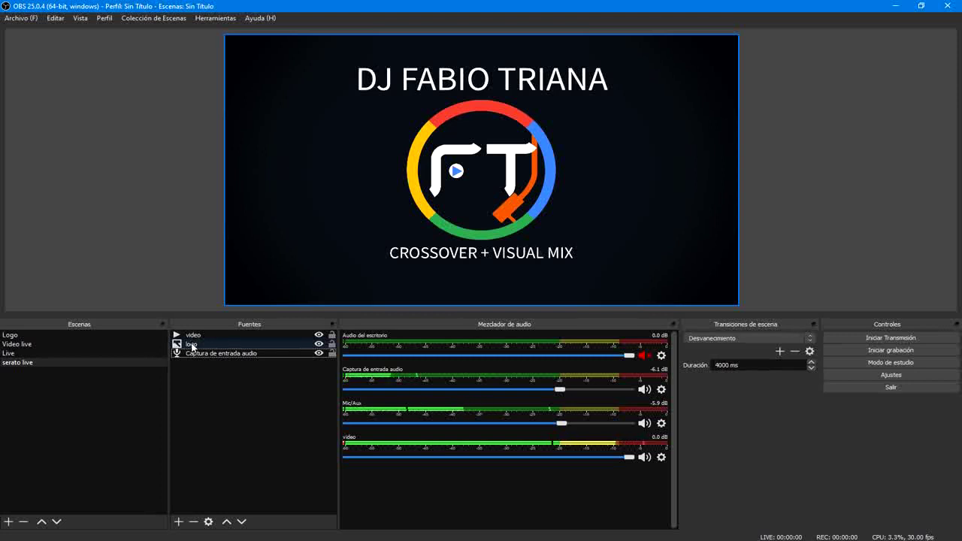
left_click(193, 345)
left_click(206, 336)
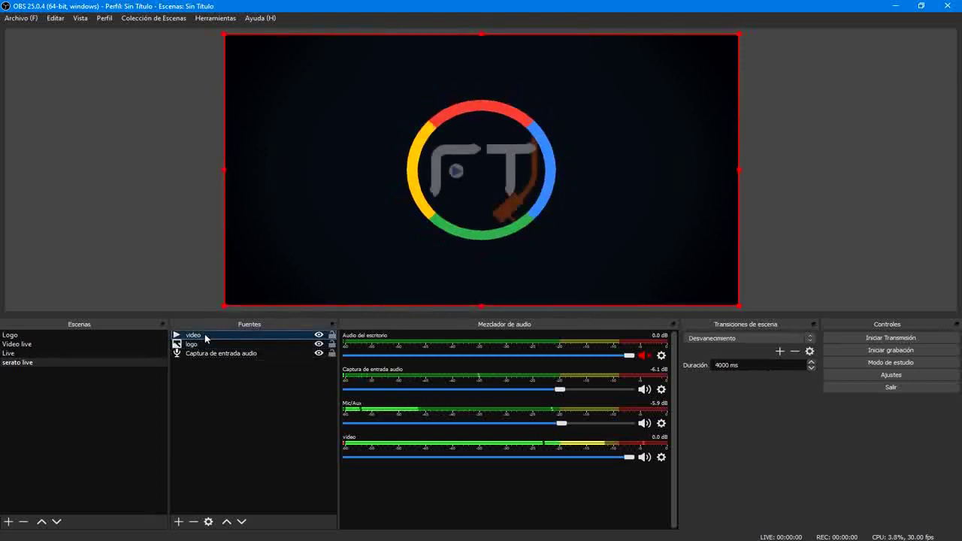
left_click(194, 521)
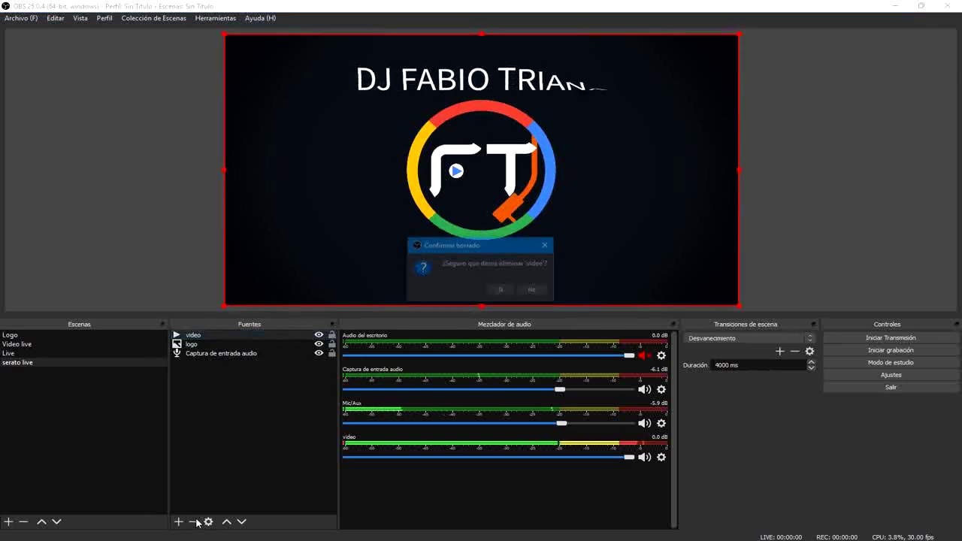
left_click(502, 291)
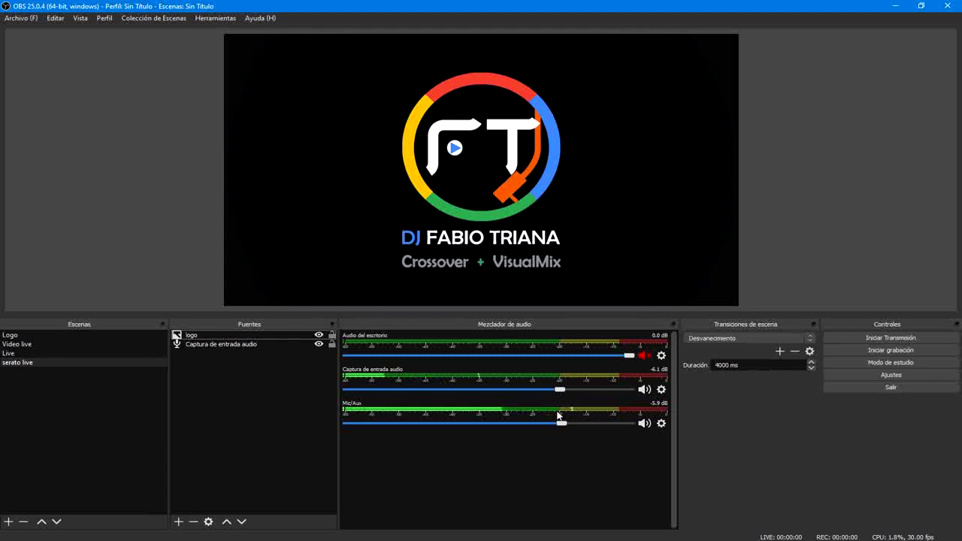
Raise the Mic/Aux volume to -1.3 dB in the audio mixer
left_click(316, 346)
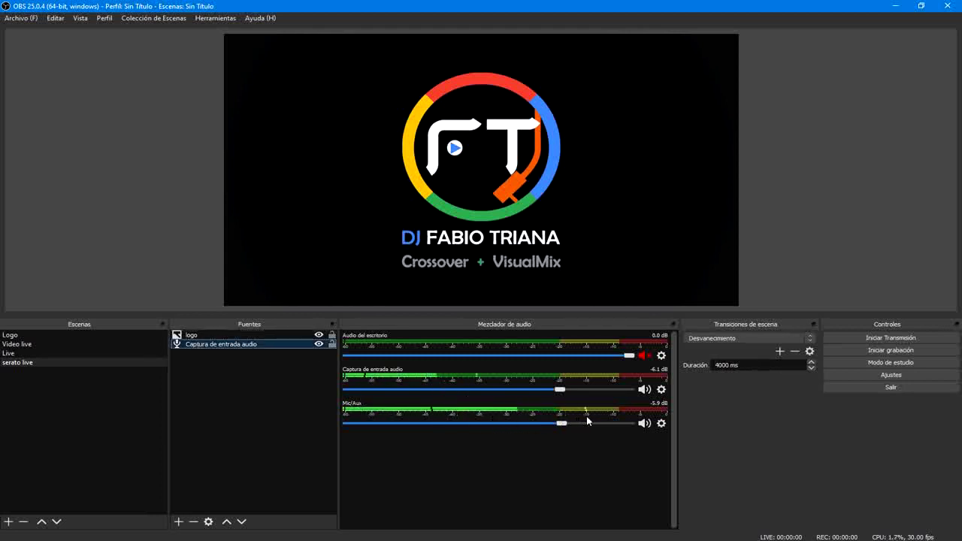
left_click_drag(564, 426, 610, 425)
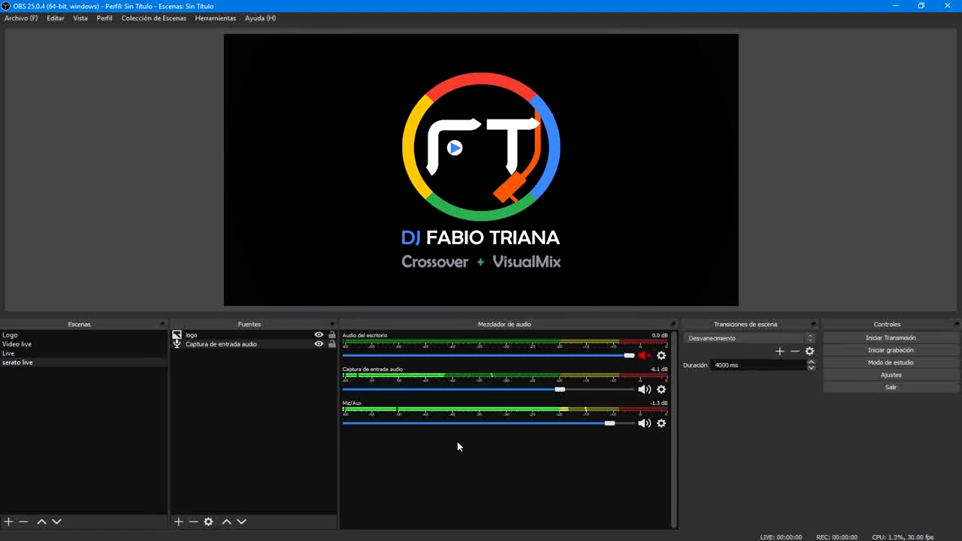
left_click(179, 522)
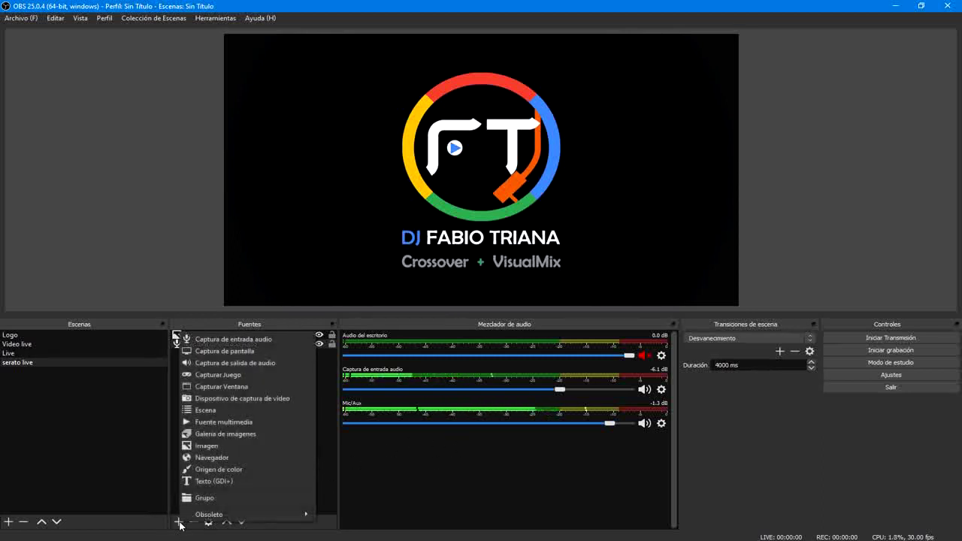
left_click(471, 468)
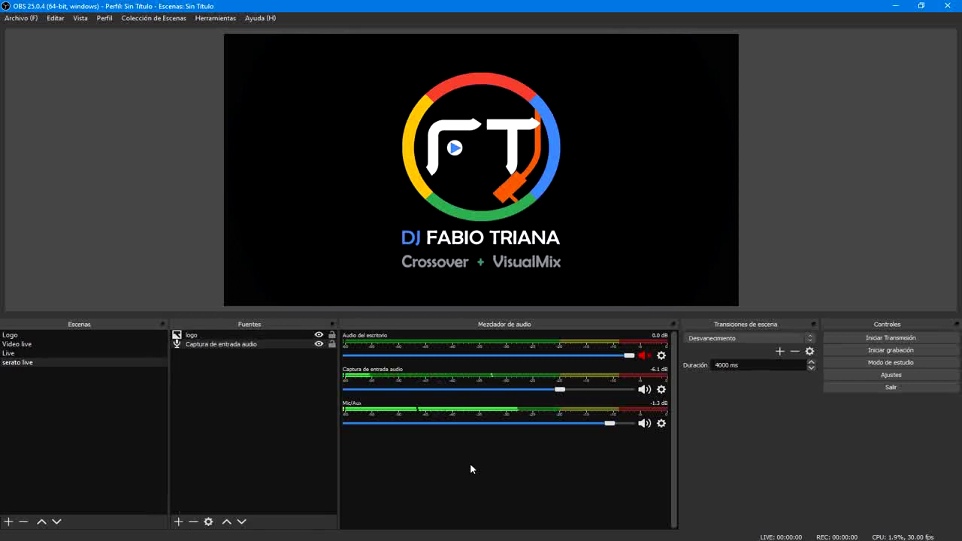
Add a Compresor filter to the Mic/Aux audio channel
left_click(662, 423)
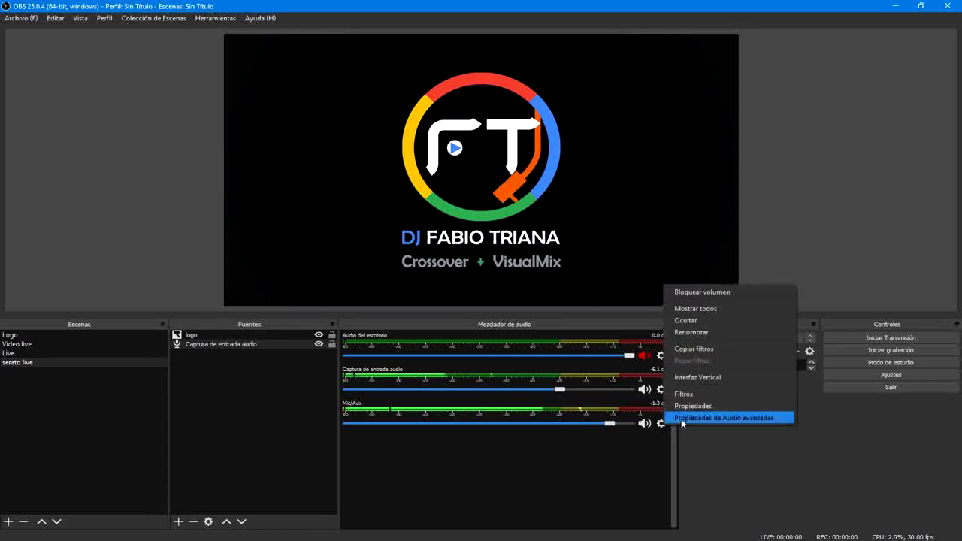
left_click(686, 393)
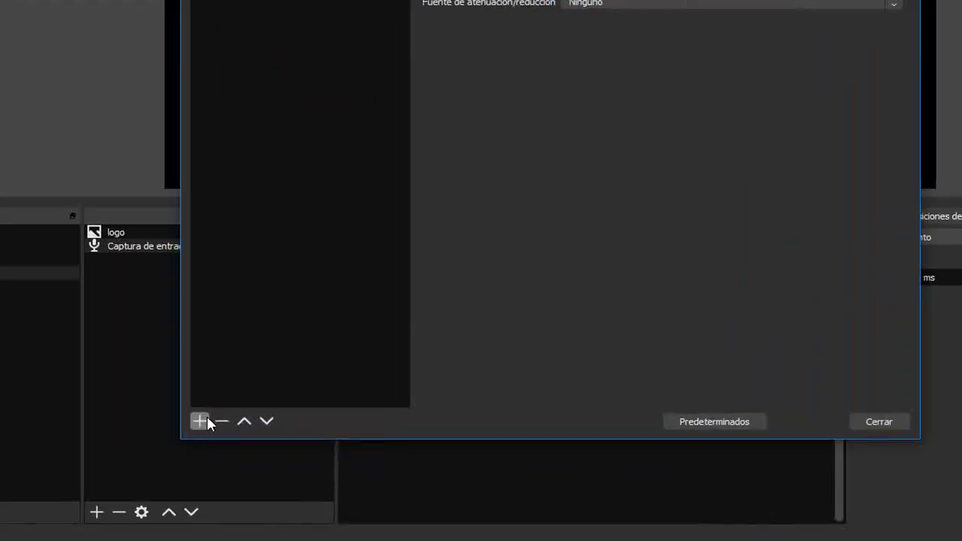
left_click(247, 460)
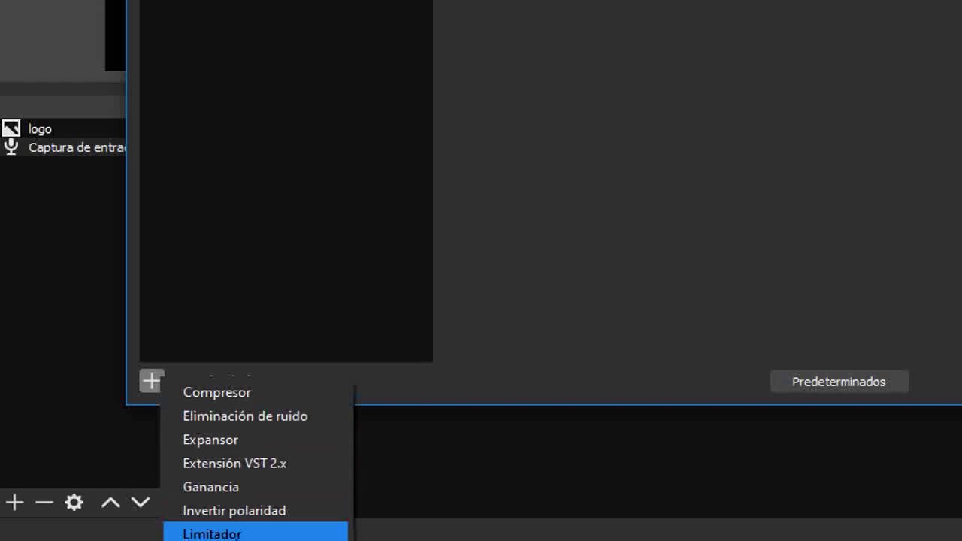
left_click(299, 135)
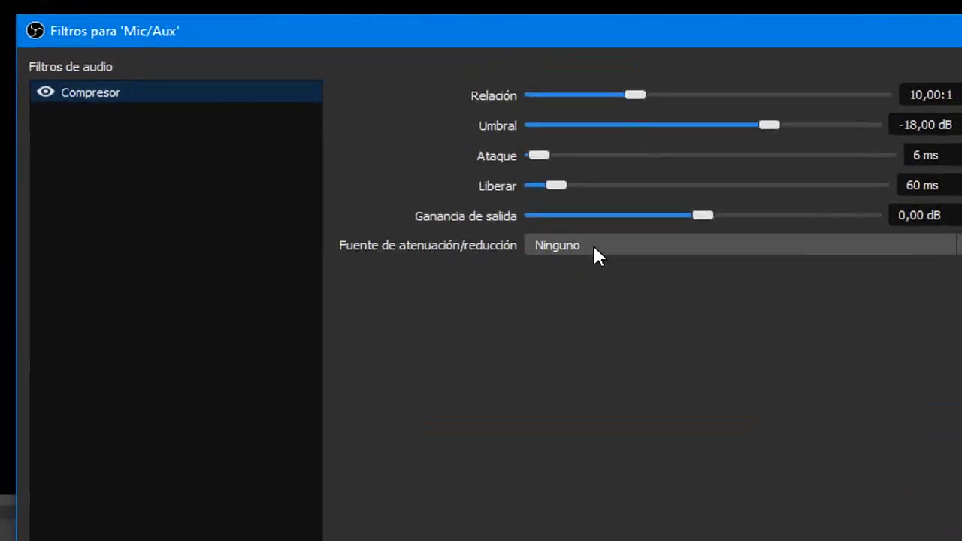
Set the compressor's ducking source (Fuente de atenuación/reducción) to Captura de entrada audio and close the filters
left_click(661, 245)
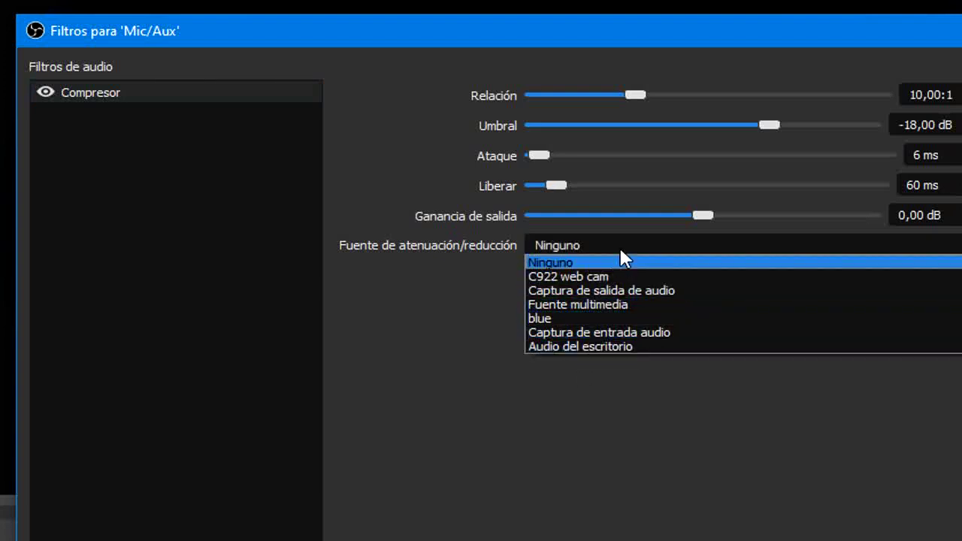
left_click(644, 334)
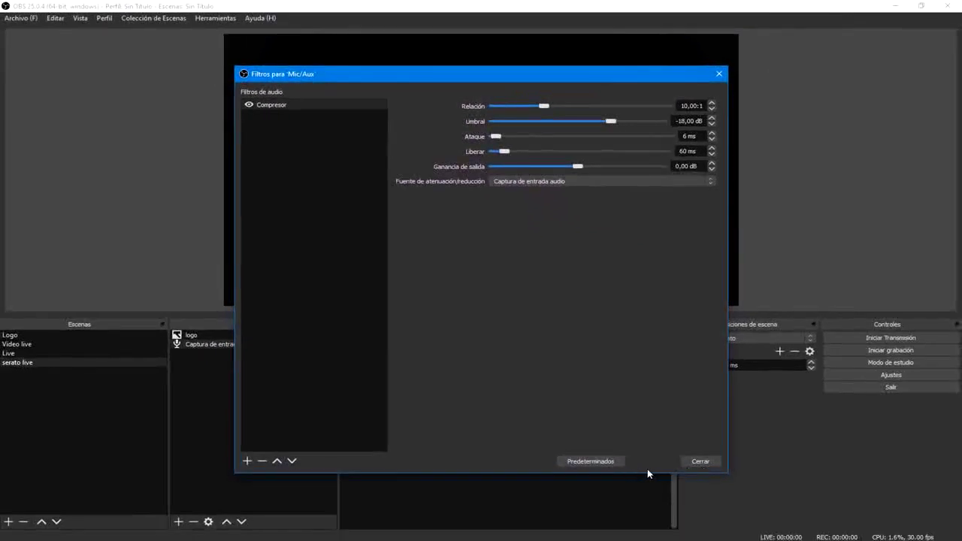
left_click(700, 461)
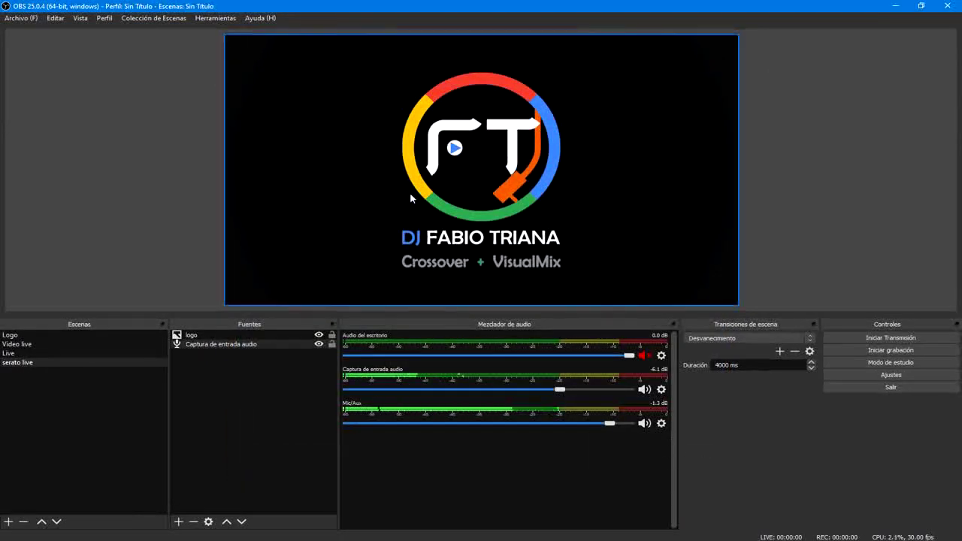
Open the Emisión (streaming) section of the OBS settings and move the dialog clear of the lower panels
left_click(892, 374)
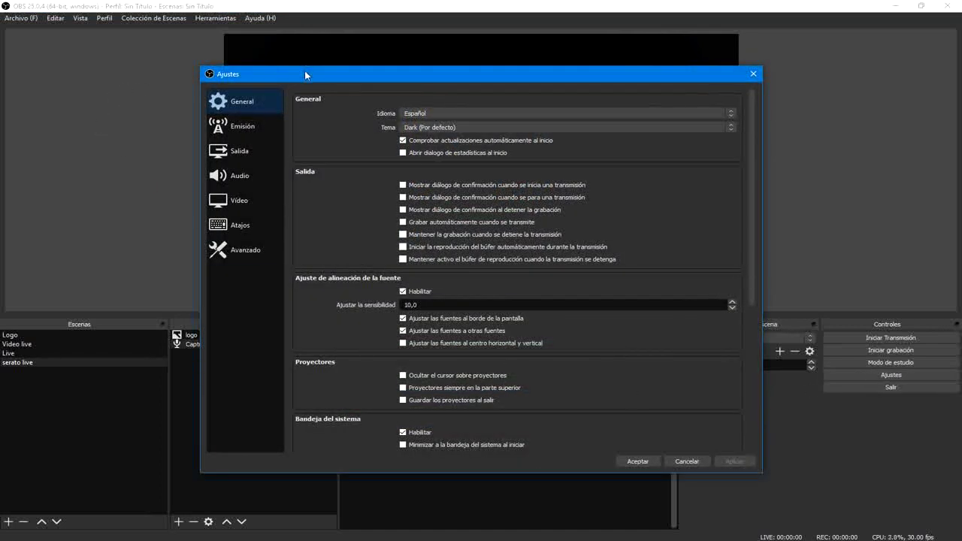
left_click_drag(304, 69, 324, 32)
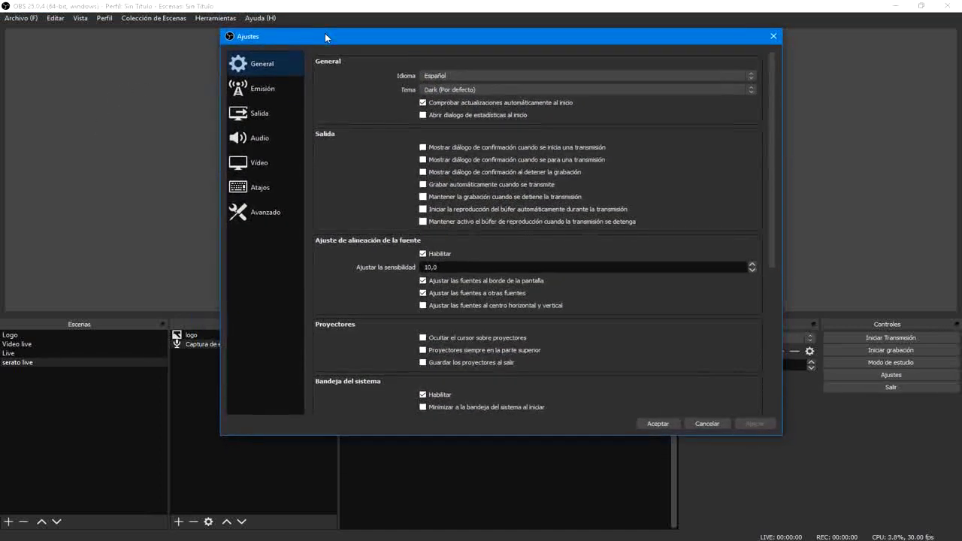
left_click(259, 92)
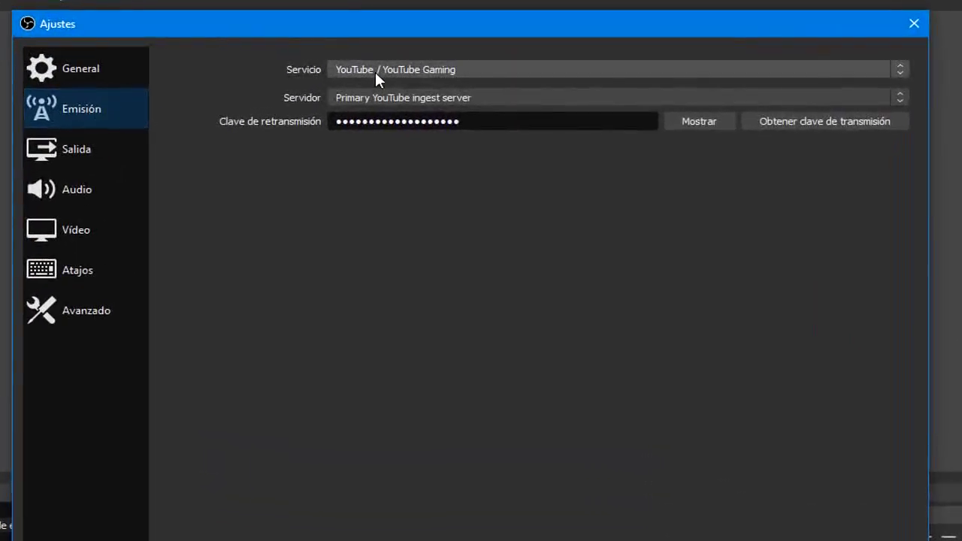
Try the Personalizado streaming service and switch back to YouTube / YouTube Gaming
left_click(490, 70)
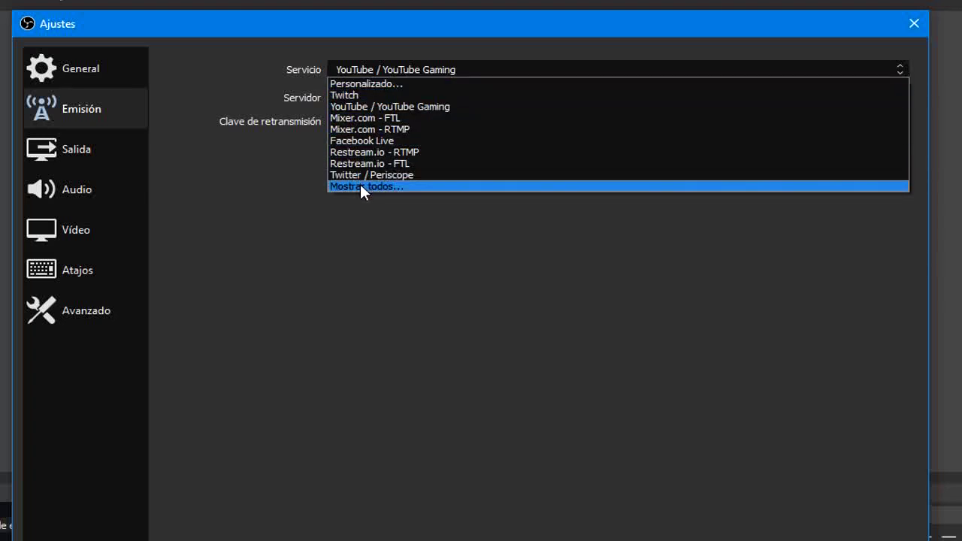
left_click(379, 79)
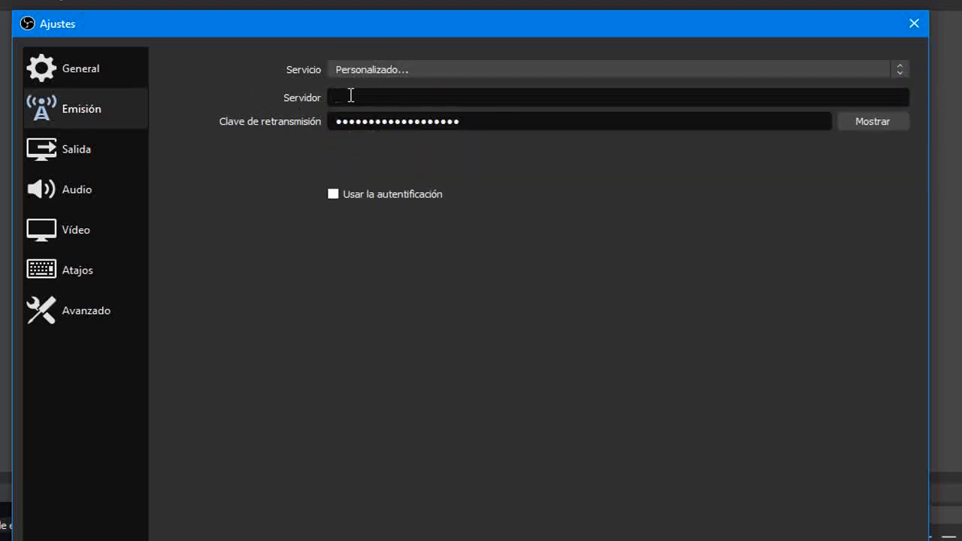
left_click(454, 69)
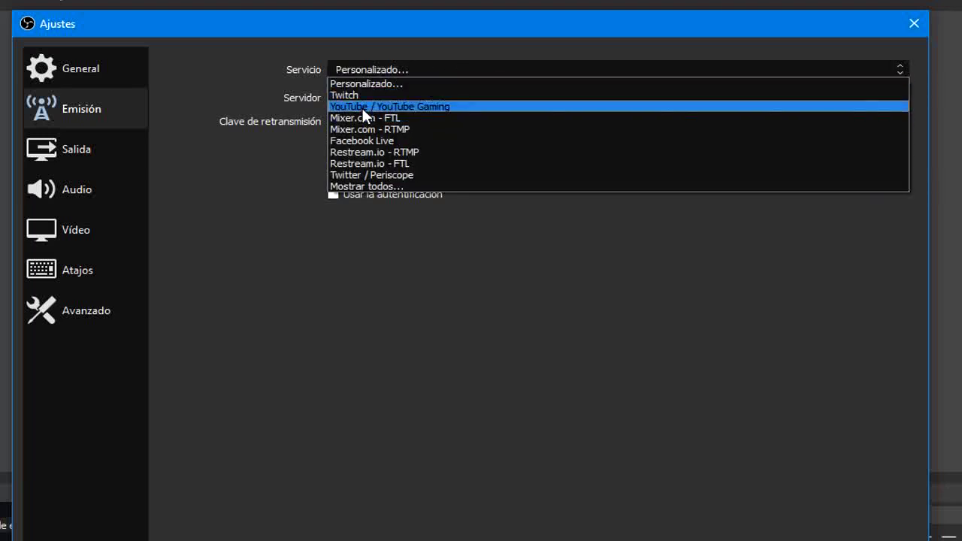
left_click(390, 106)
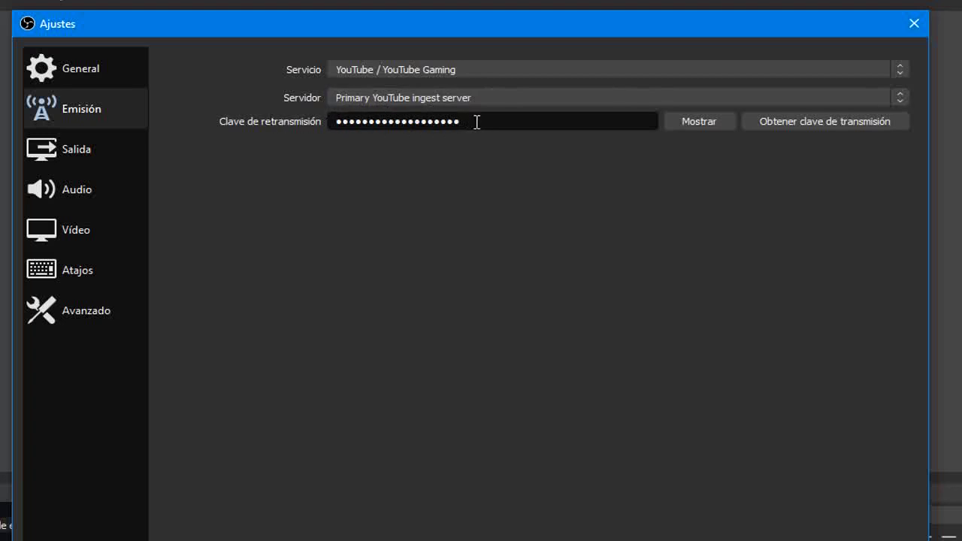
Set the streaming service to Facebook Live and the output audio bitrate to 128, and accept the settings
left_click(451, 66)
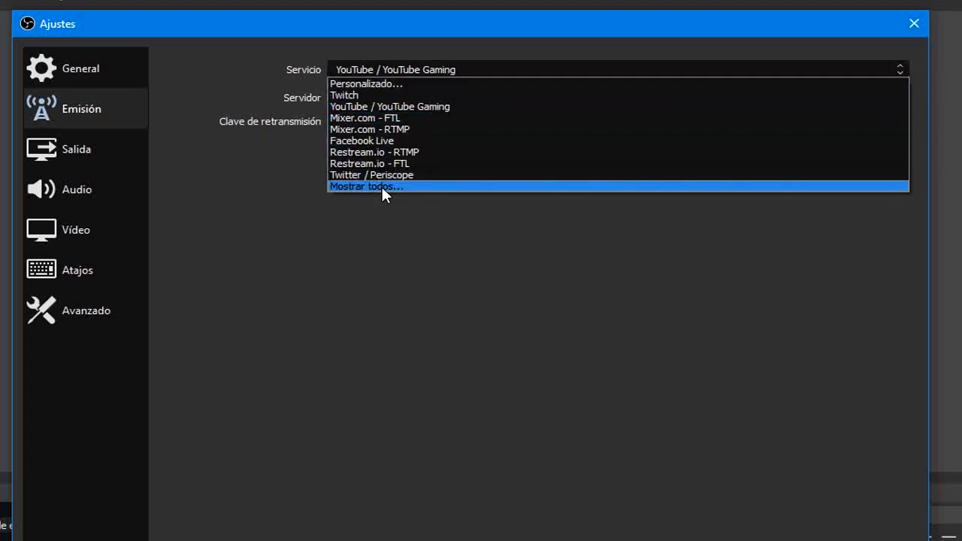
left_click(380, 139)
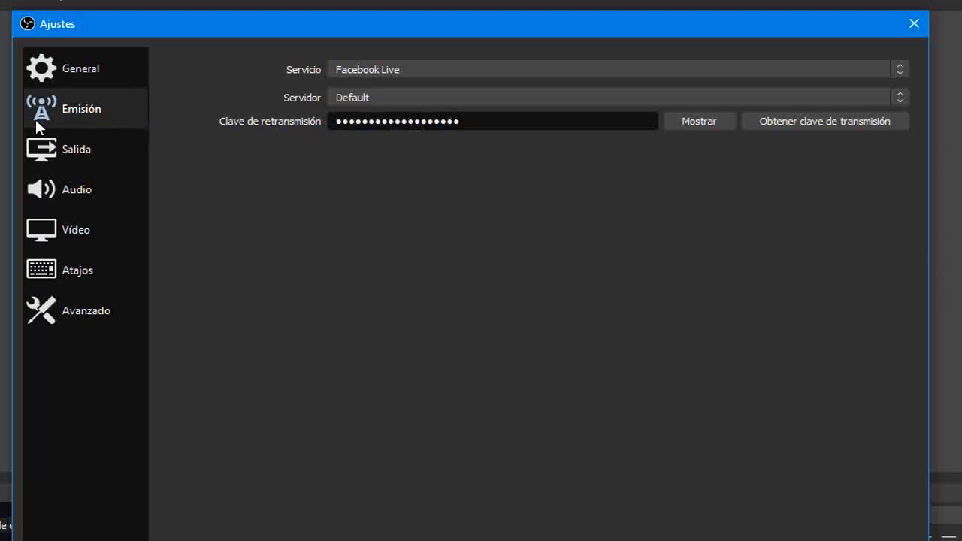
left_click(81, 149)
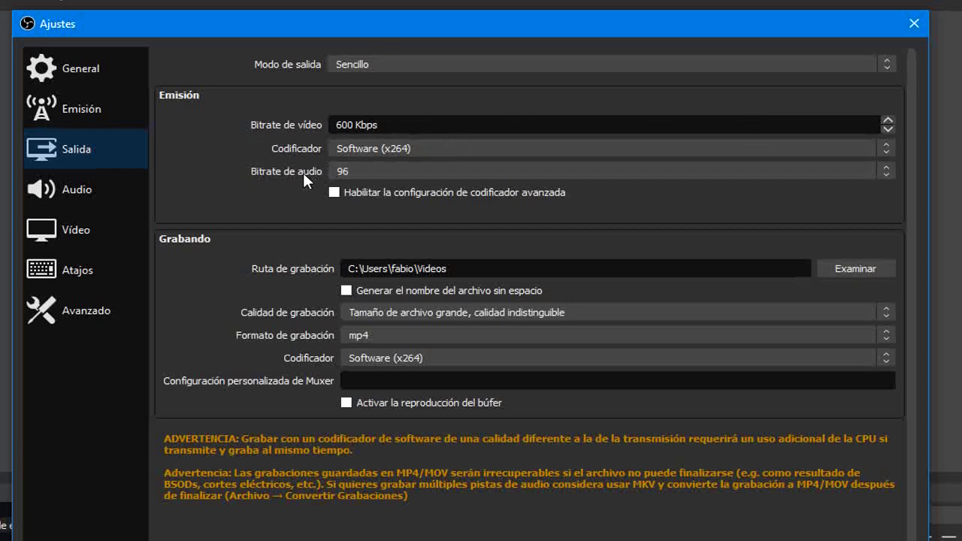
left_click(437, 174)
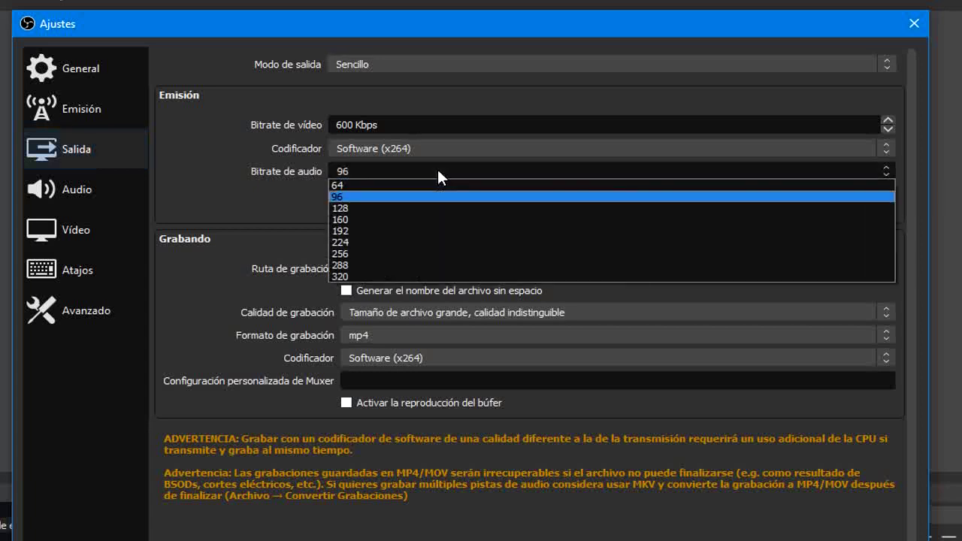
left_click(350, 209)
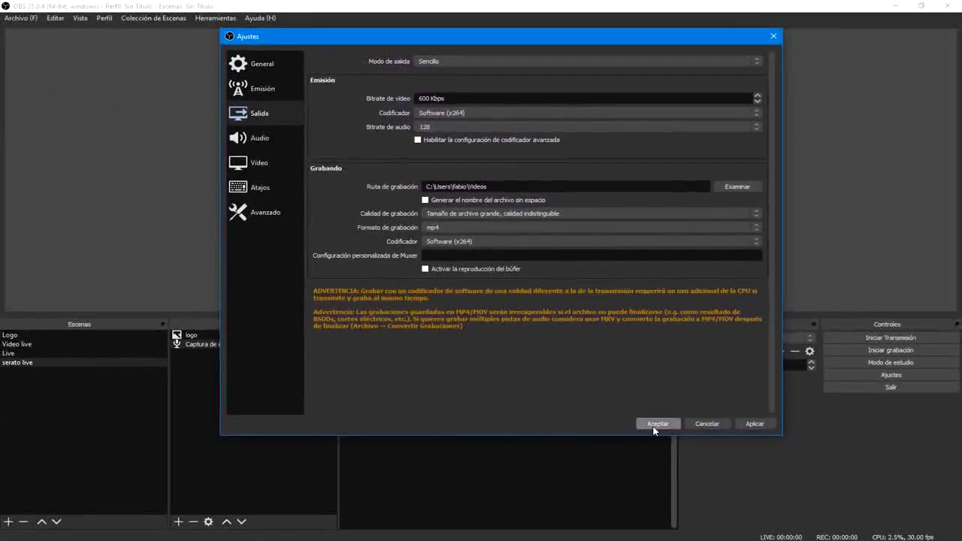
left_click(657, 424)
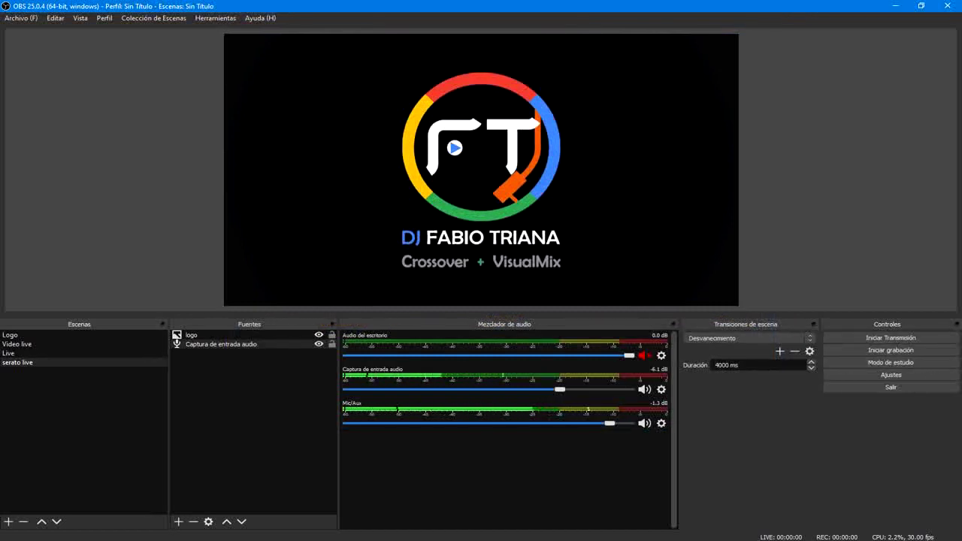
Switch to Serato DJ Pro and shift the key of the deck 1 track Como Te Olvido to -2 (9A)
left_click(436, 500)
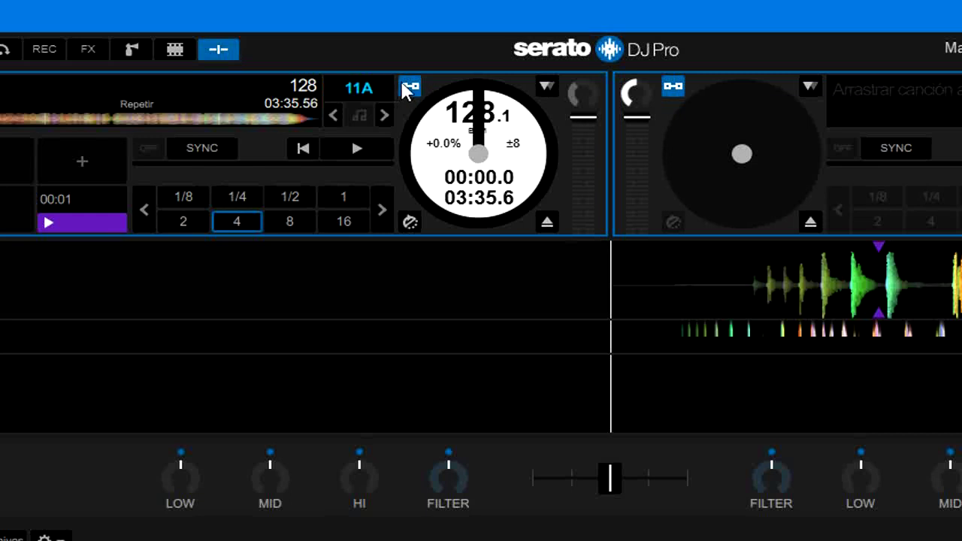
left_click(334, 115)
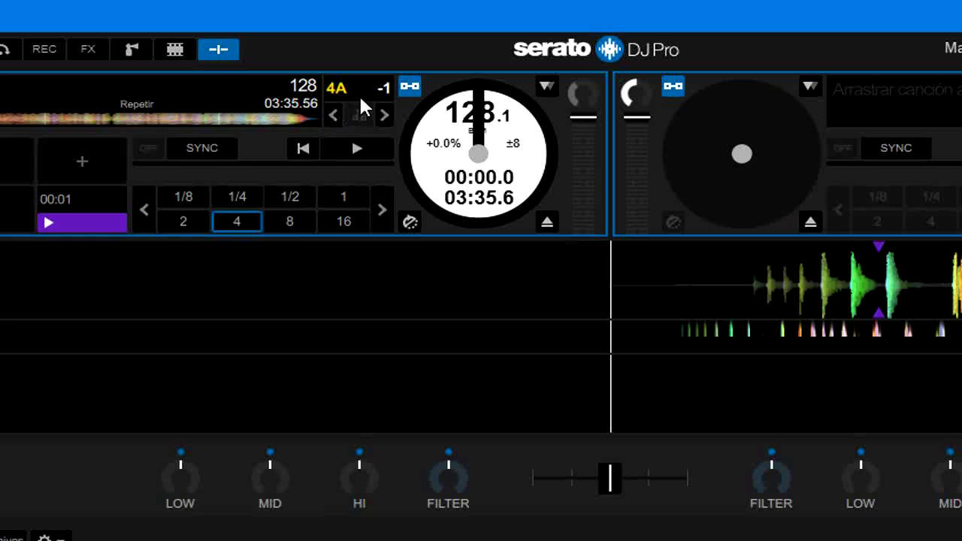
left_click(333, 115)
left_click(384, 114)
left_click(333, 115)
left_click(383, 115)
left_click(332, 112)
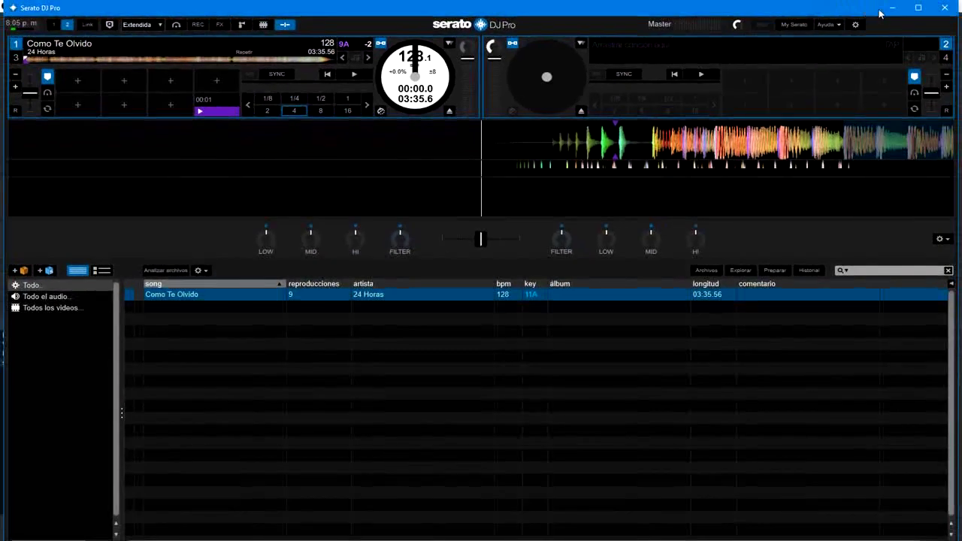
Return to OBS to check the logo and Captura de entrada audio sources of serato live, and switch back to Serato DJ Pro
left_click(892, 8)
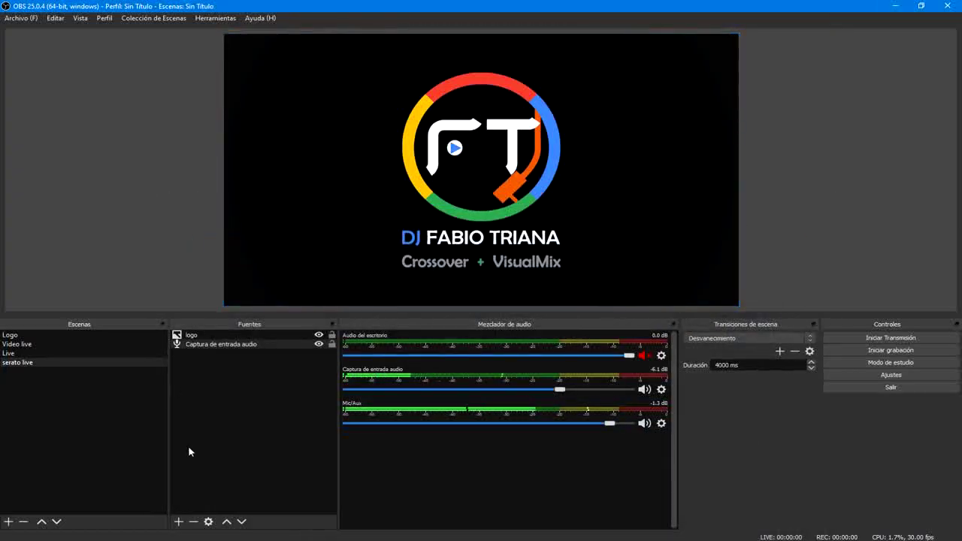
left_click(197, 337)
left_click(217, 344)
left_click(196, 335)
left_click(195, 390)
left_click(897, 6)
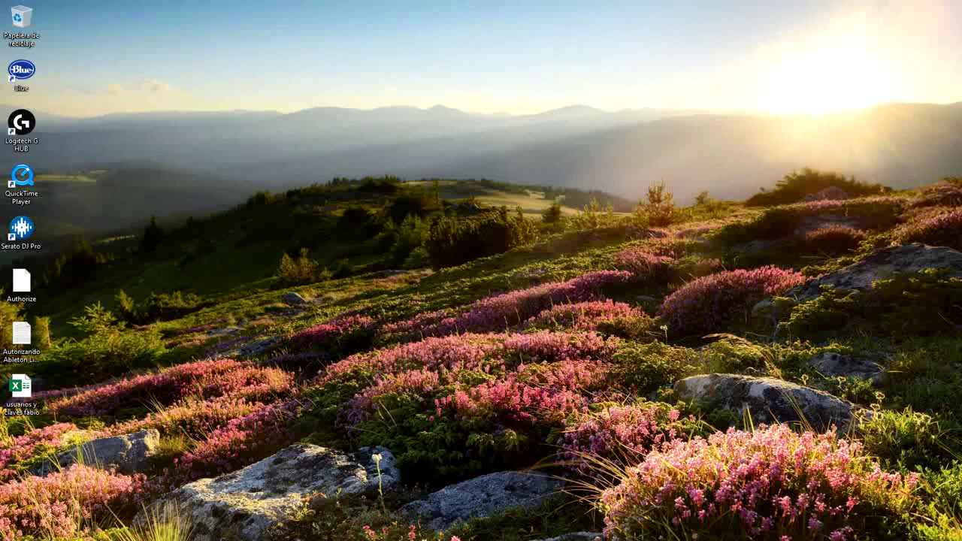
key("alt+Tab")
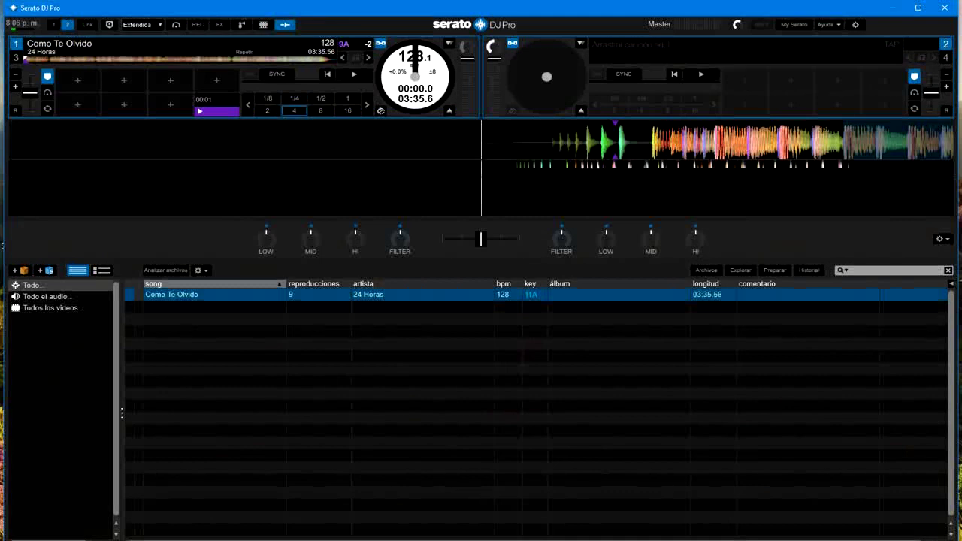